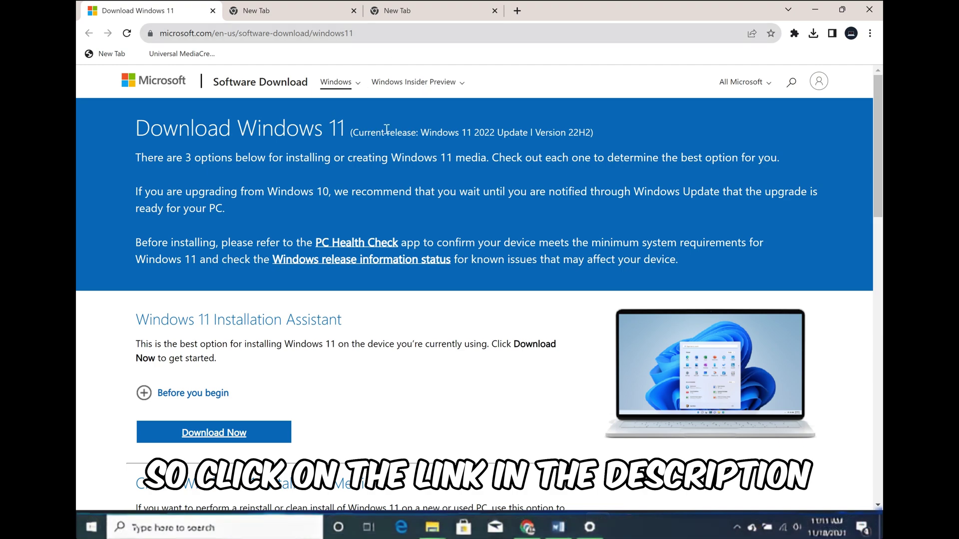
- Select the Windows 11 (multi-edition ISO) edition on Microsoft's download page and request it
scroll(381, 224, "down", 8)
scroll(504, 292, "down", 1)
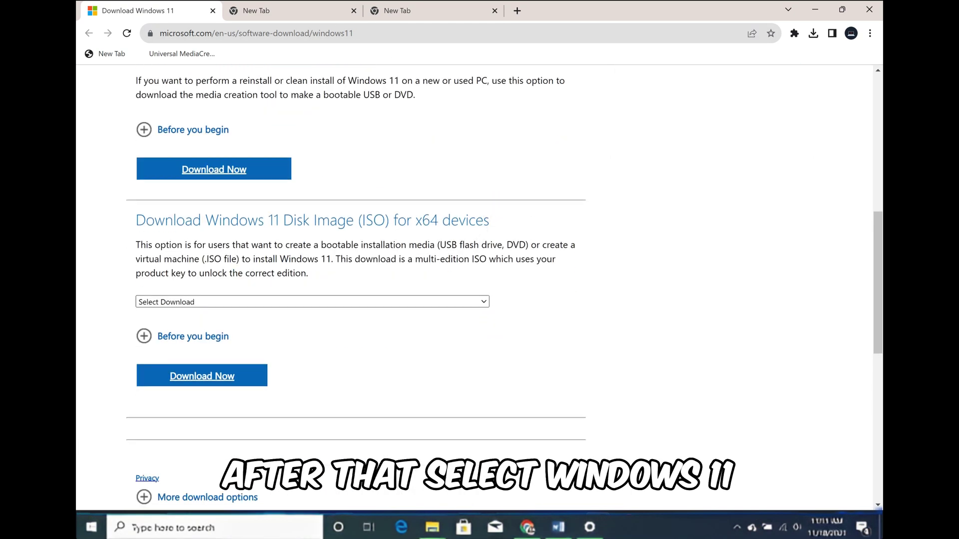
left_click(275, 302)
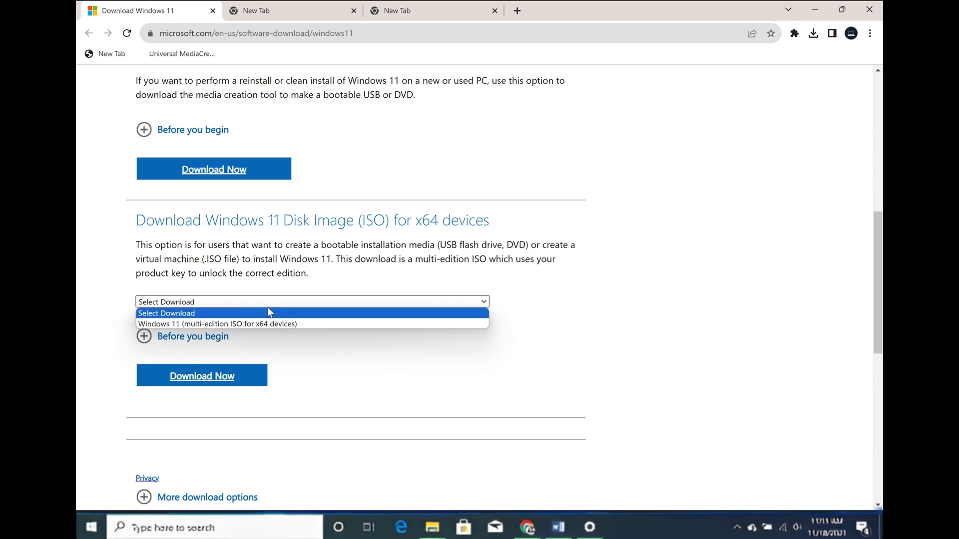
left_click(250, 325)
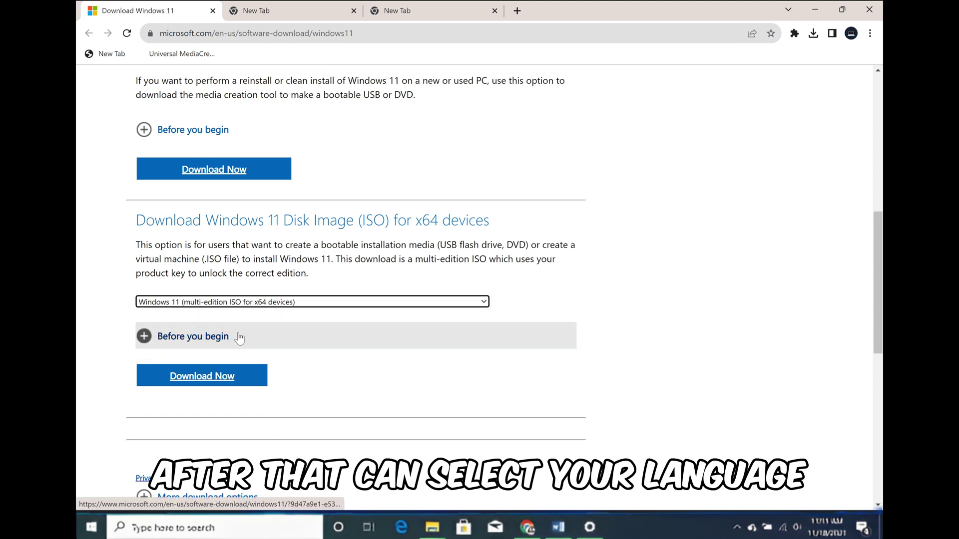
left_click(209, 385)
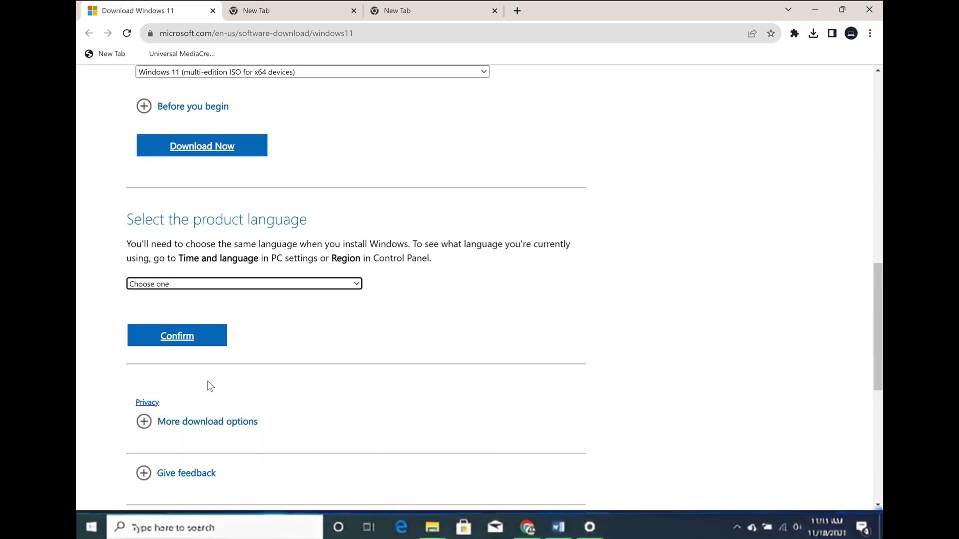
- Choose English (United States) as the product language and start the 64-bit ISO download
left_click(219, 286)
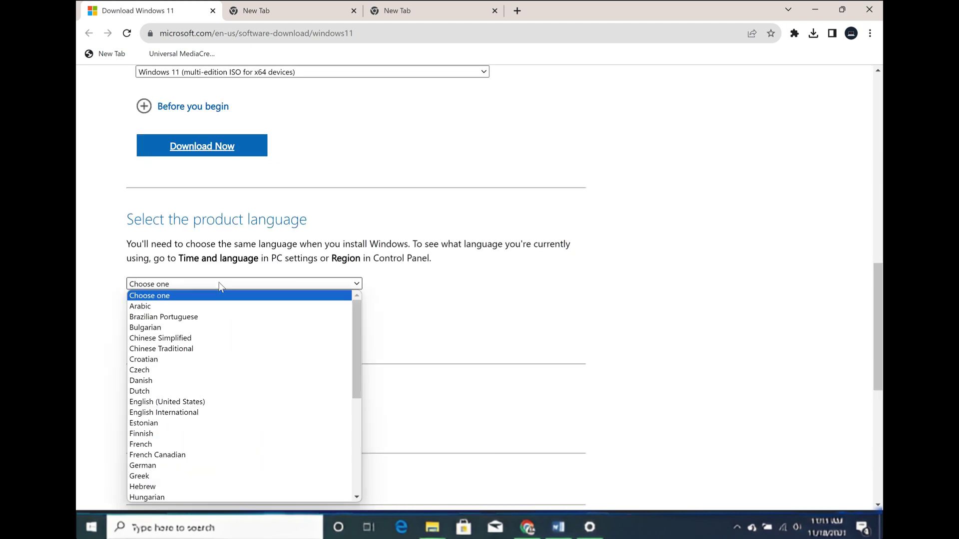
left_click(177, 403)
left_click(190, 331)
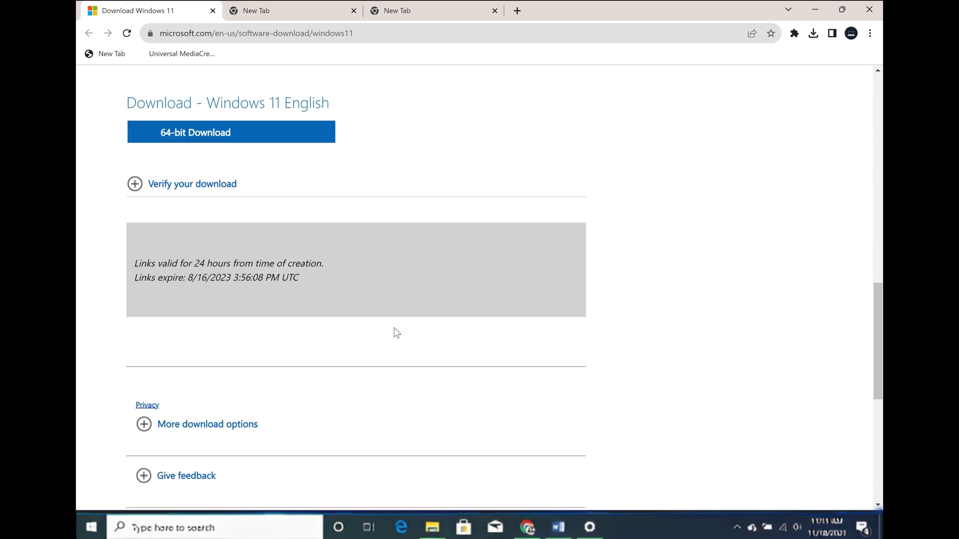
left_click(215, 143)
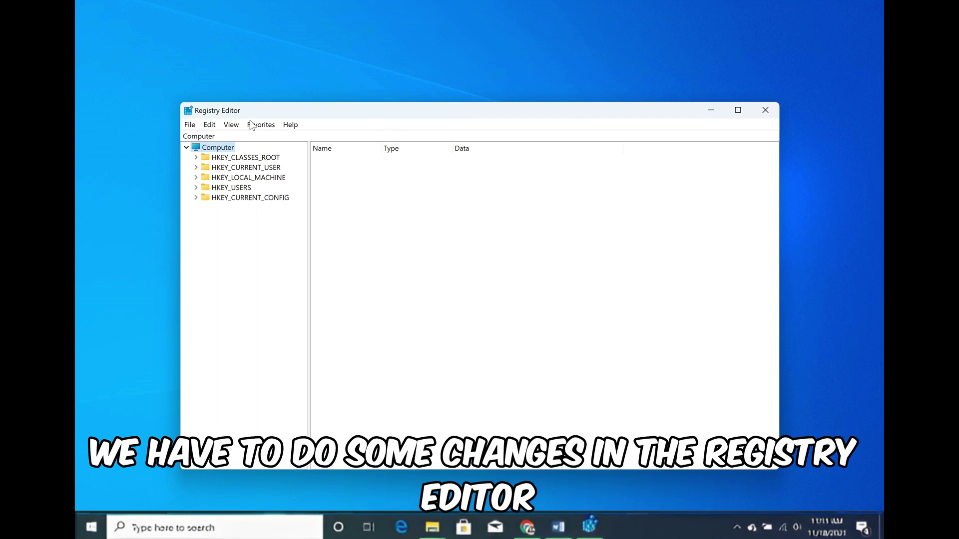
- Go to HKEY_LOCAL_MACHINE\SYSTEM\Setup\MoSetup by pasting the path, then open the values pane's New menu
left_click(250, 136)
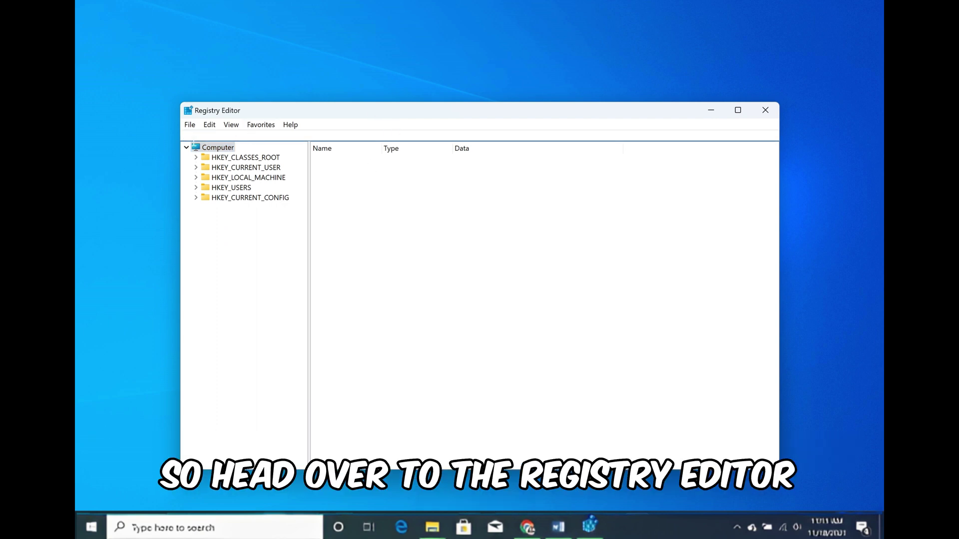
key("BackSpace")
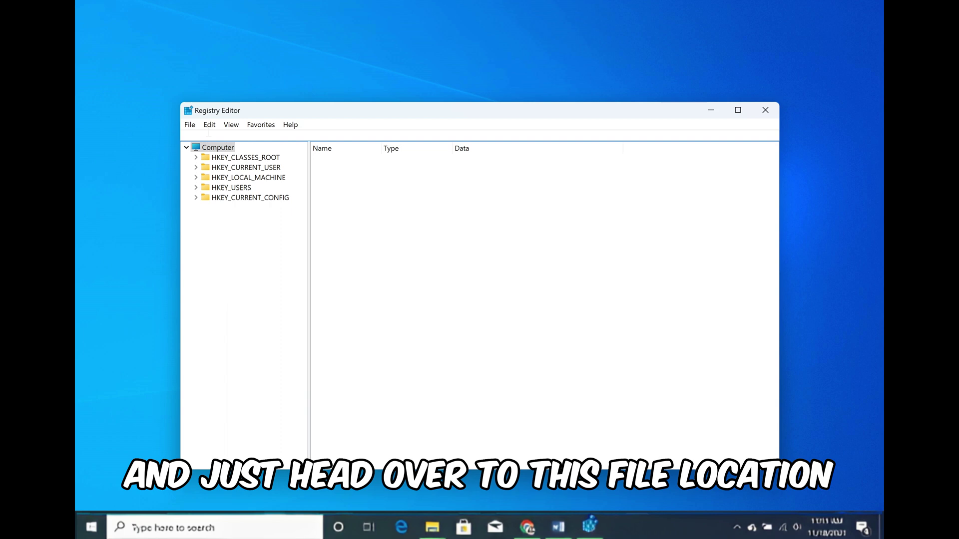
right_click(208, 133)
left_click(143, 186)
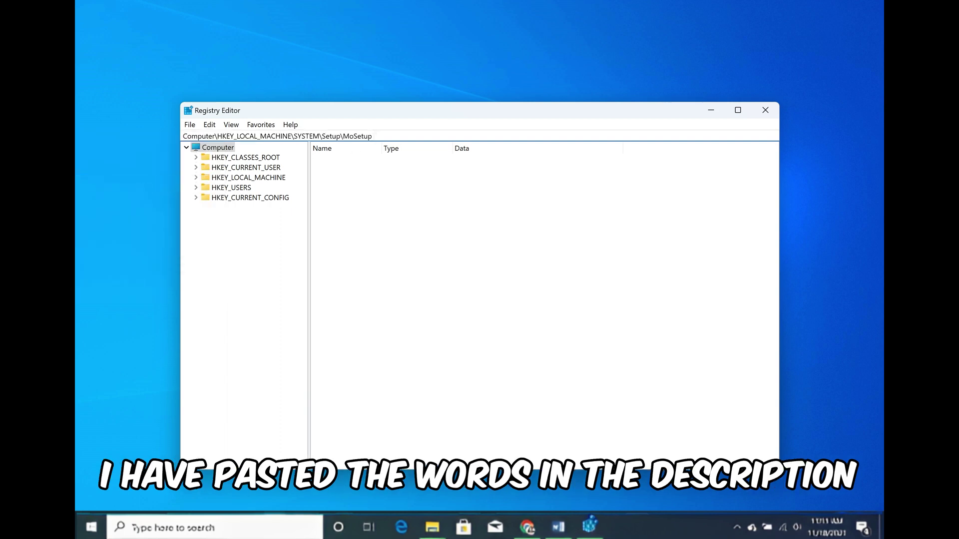
key("Return")
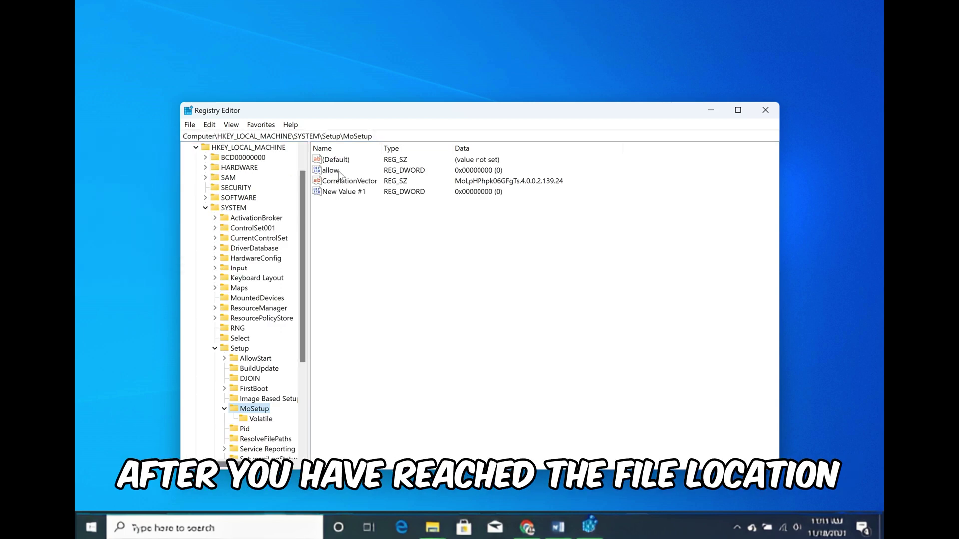
right_click(352, 253)
left_click(370, 257)
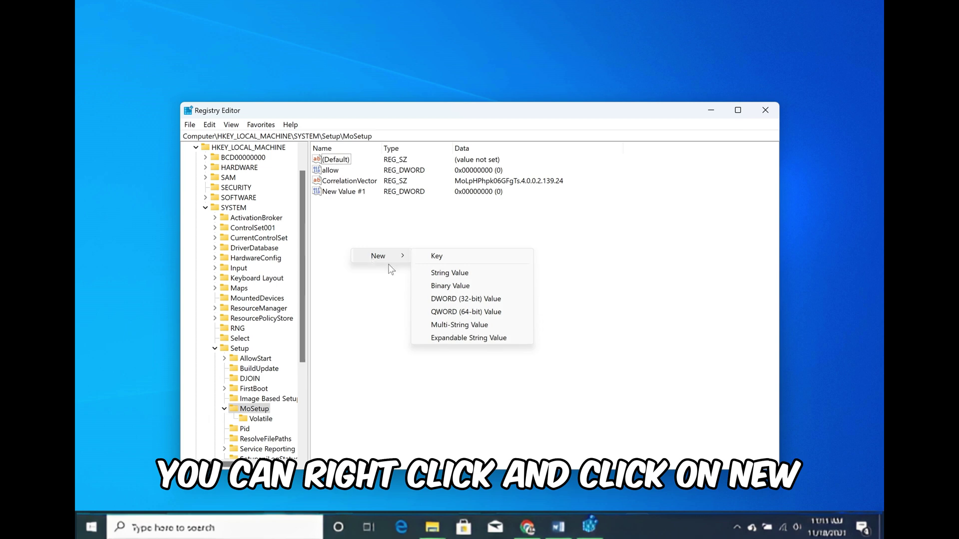
- Create a DWORD (32-bit) value in MoSetup named AllowUpgradeWithUnsupportedTPMOrCPU
left_click(459, 300)
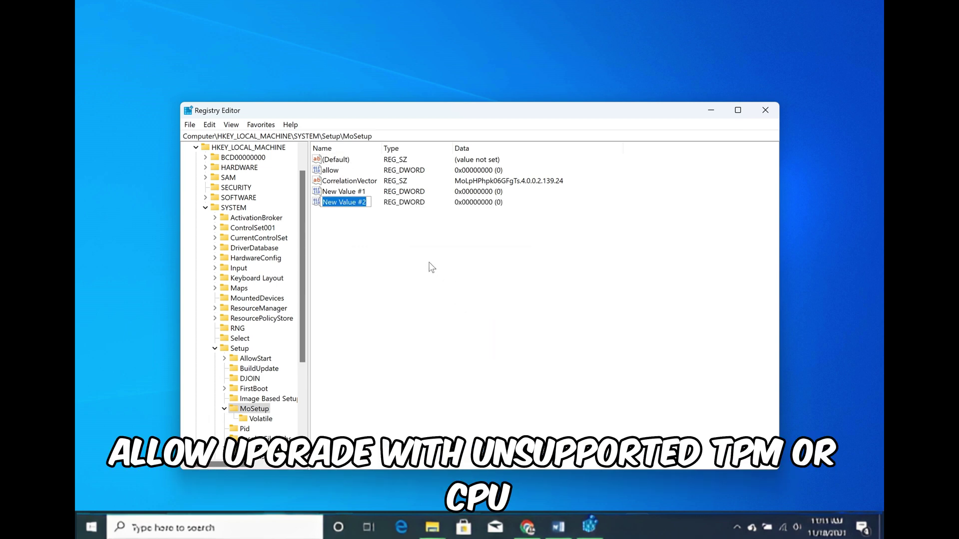
key("BackSpace")
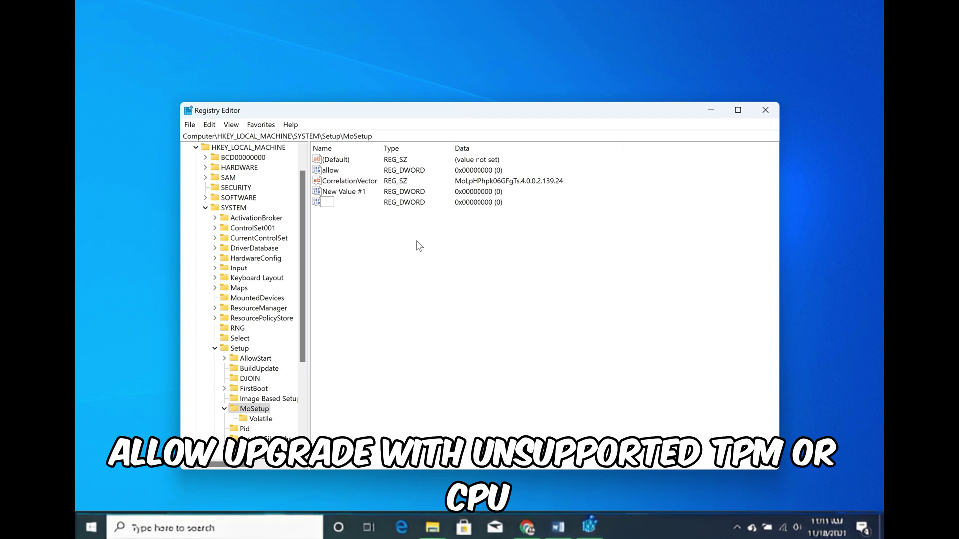
type("Aloww")
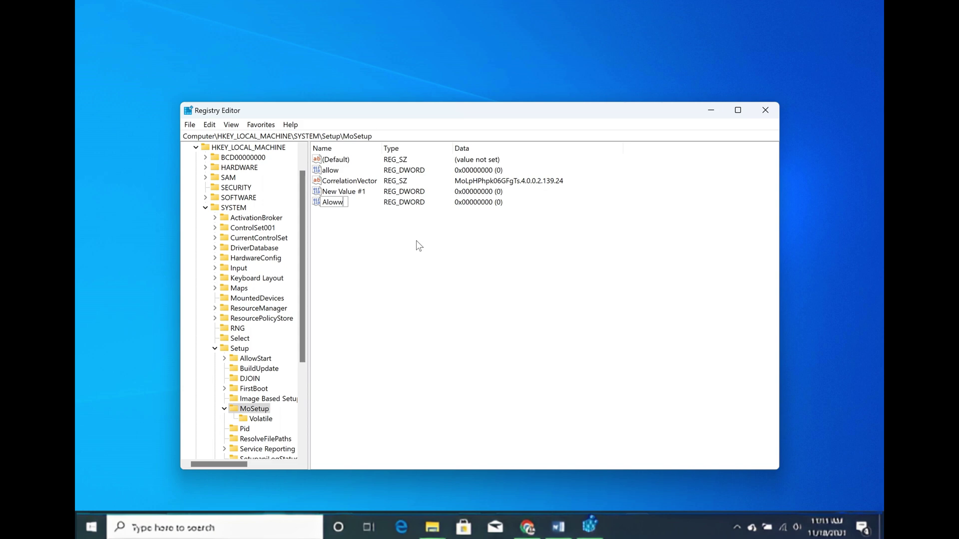
key("BackSpace")
key("BackSpace")
type("lowUpgradeWithout")
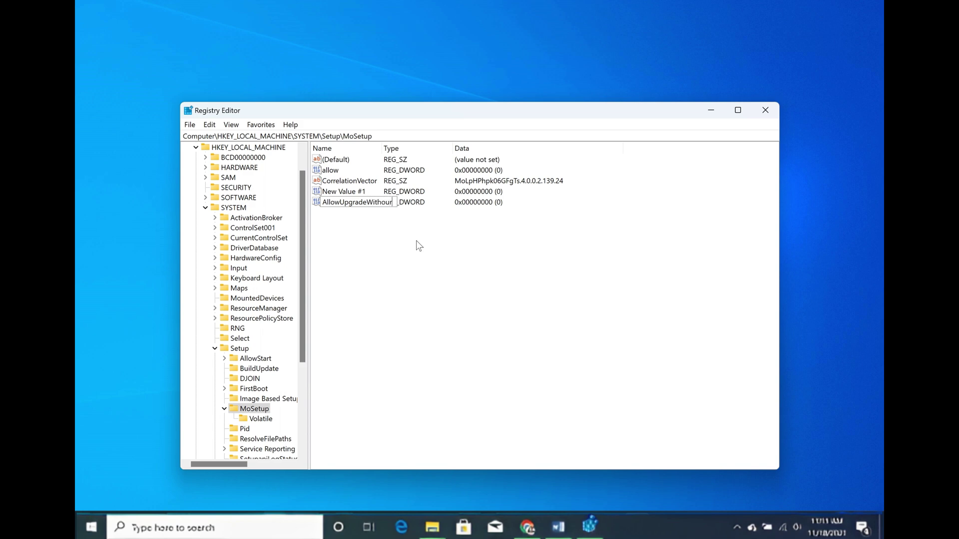
key("BackSpace")
key("BackSpace")
type("Unsp")
key("BackSpace")
type("upportedTPM")
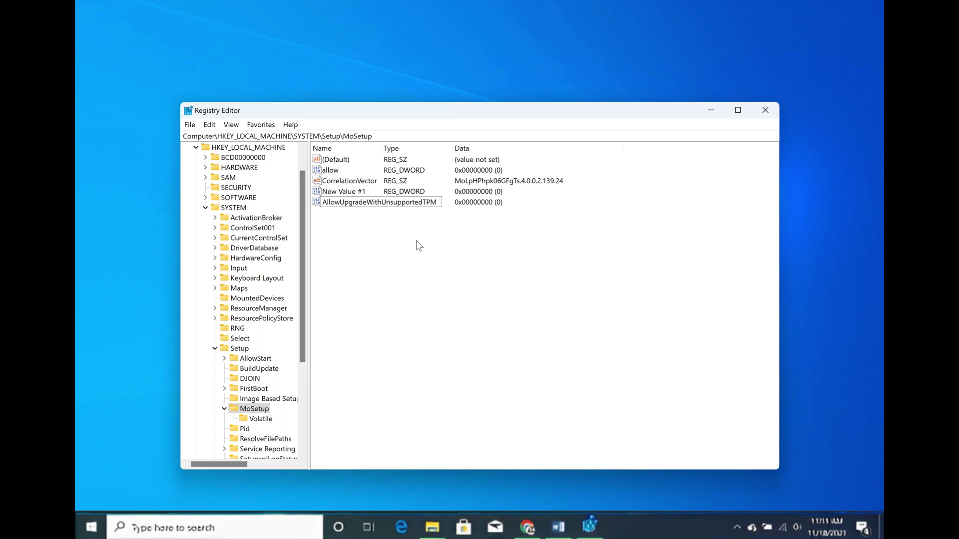
type("OrCPU")
- Give AllowUpgradeWithUnsupportedTPMOrCPU value data 1 and close Registry Editor
key("Return")
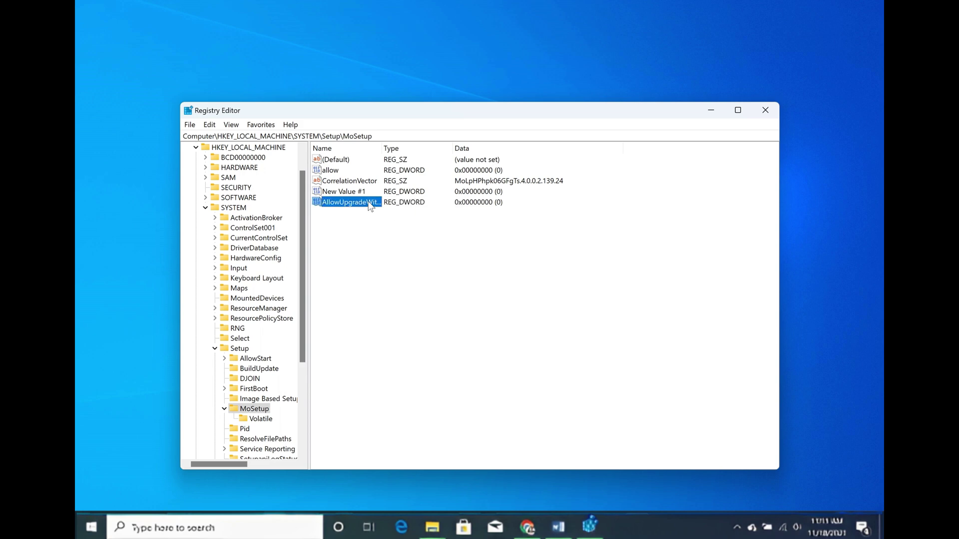
right_click(370, 205)
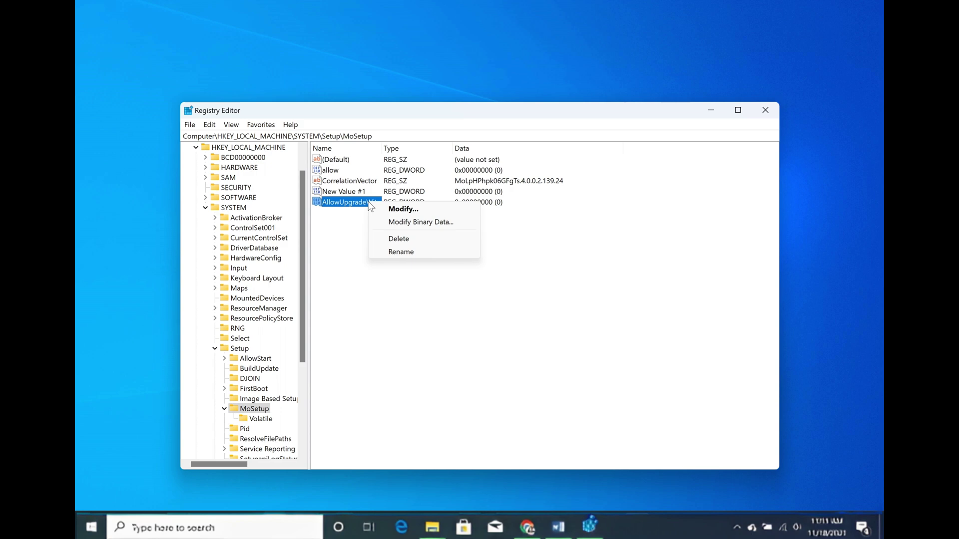
left_click(400, 210)
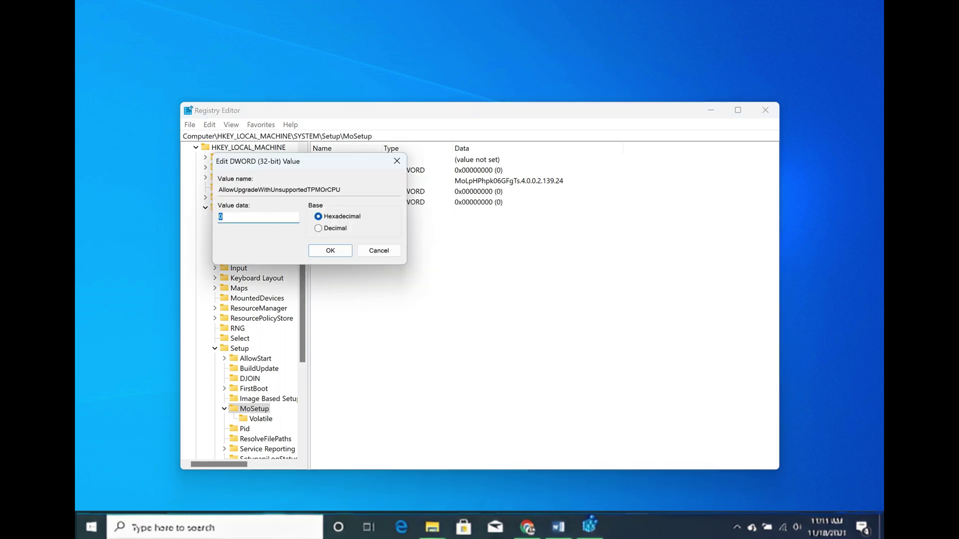
key("BackSpace")
type("1")
left_click(330, 250)
left_click(766, 110)
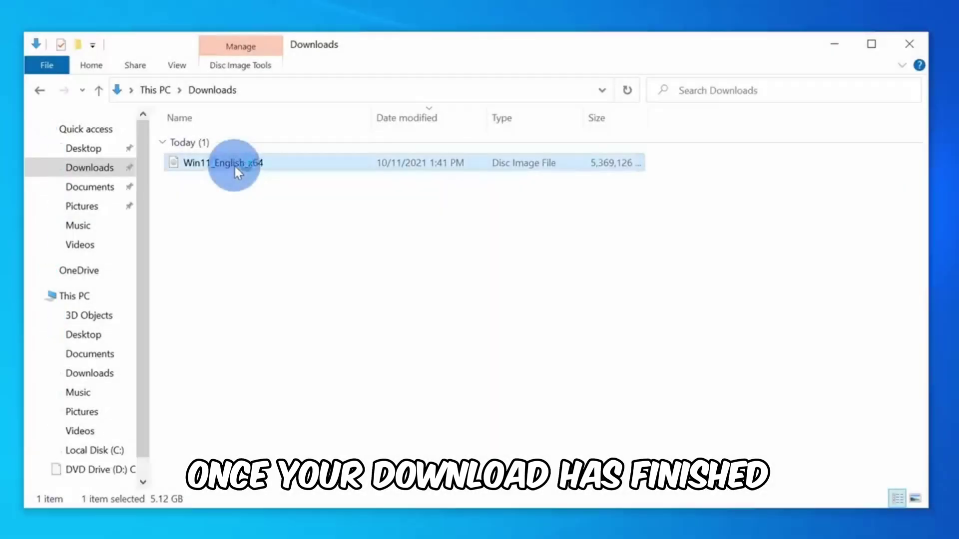
- Mount the Win11_English_x64 ISO from Downloads and run its setup, approving the UAC prompt
double_click(233, 164)
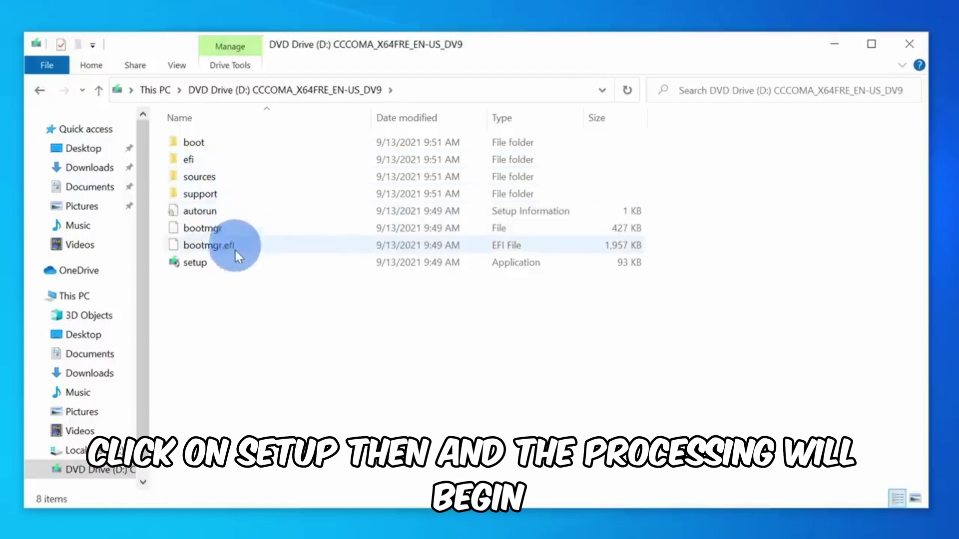
left_click(214, 266)
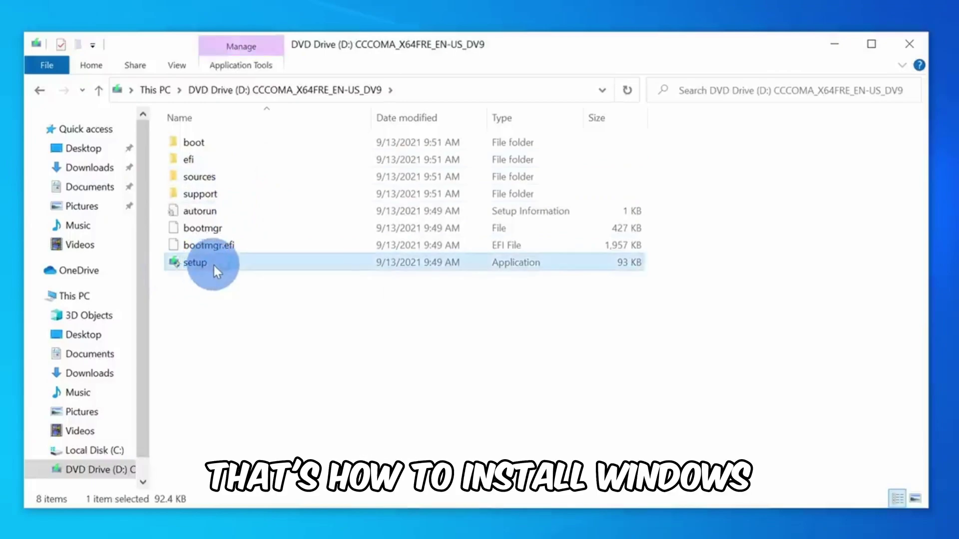
double_click(214, 266)
left_click(409, 378)
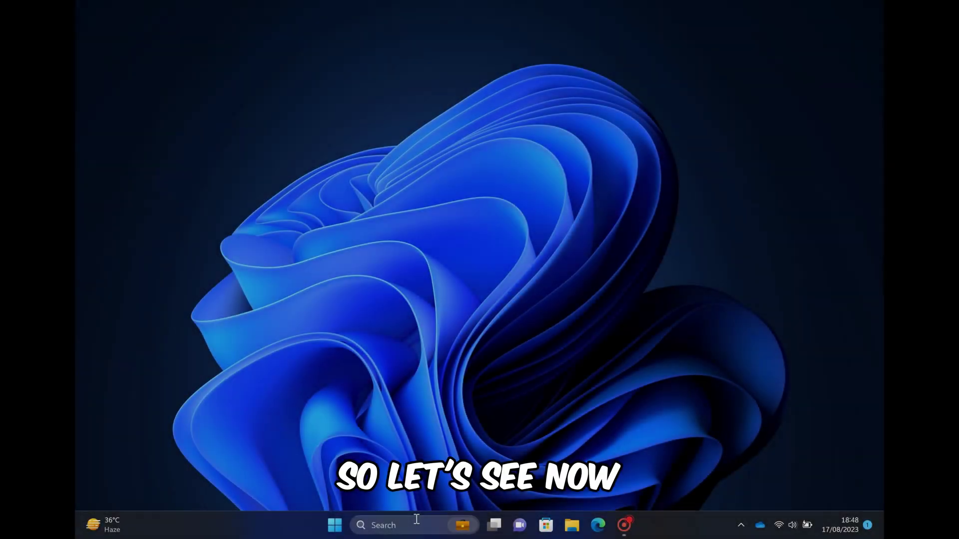
- Open Settings through Windows search and go to the System > Recovery page
left_click(416, 520)
type("s")
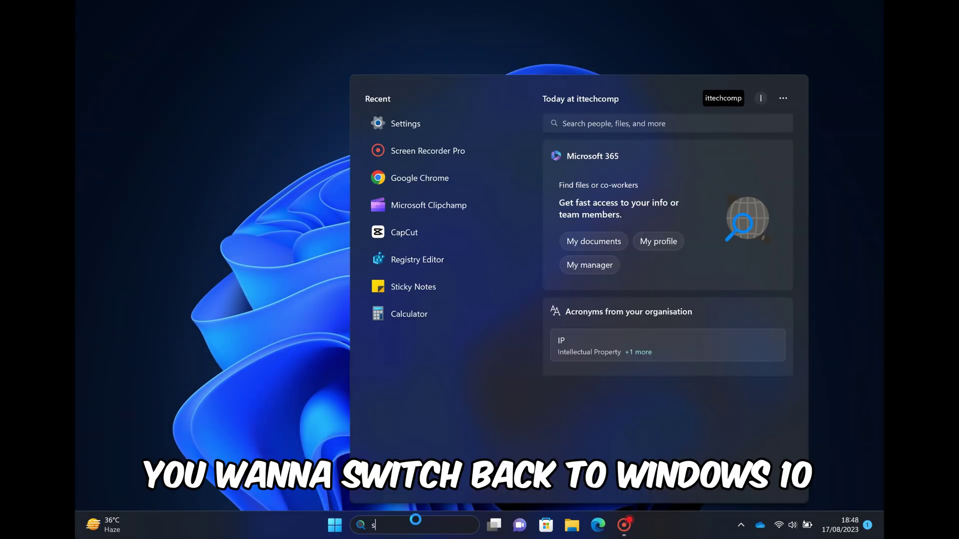
type("ettin")
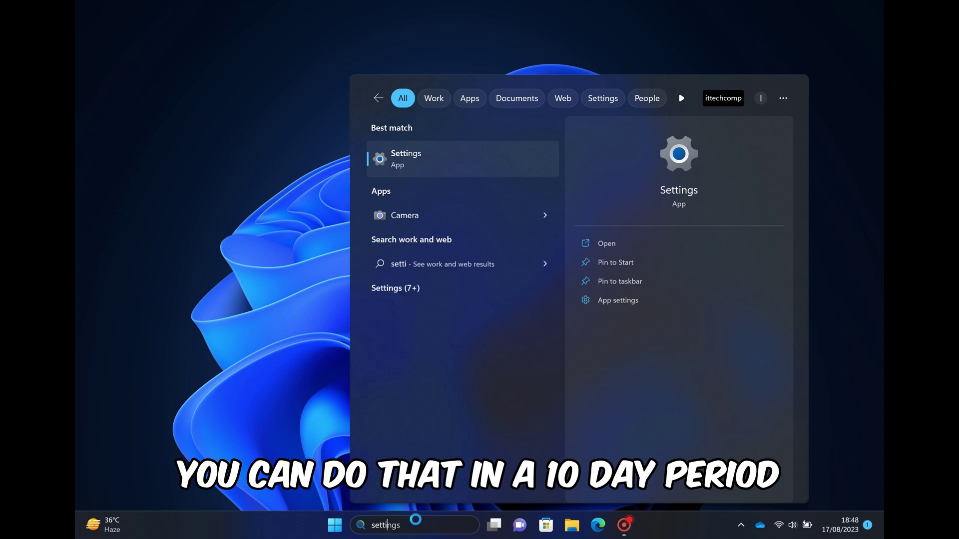
type("g")
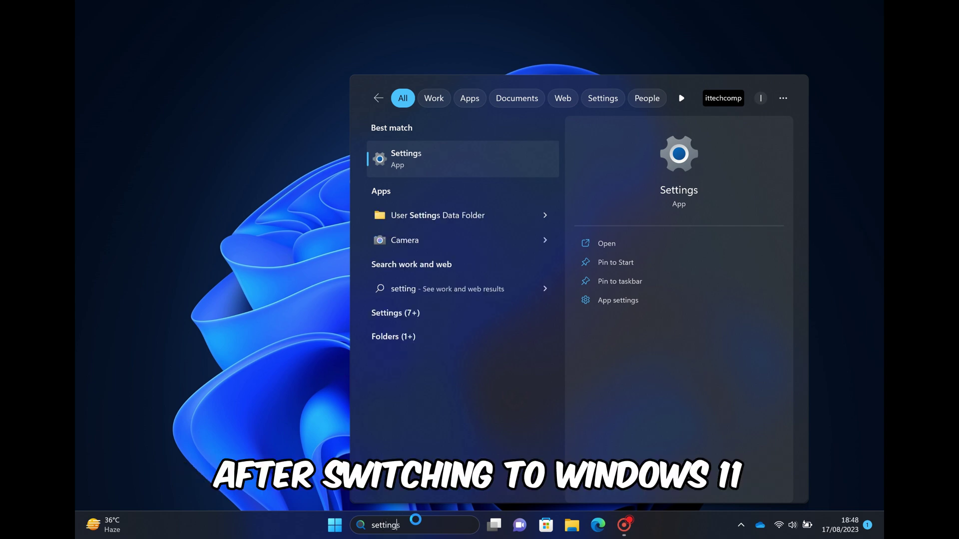
type("s")
key("Return")
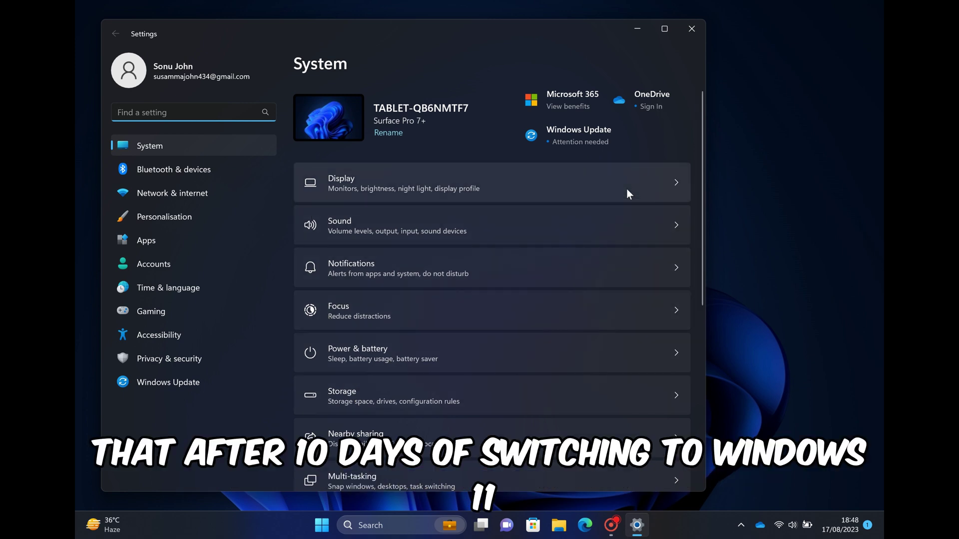
left_click_drag(702, 224, 696, 383)
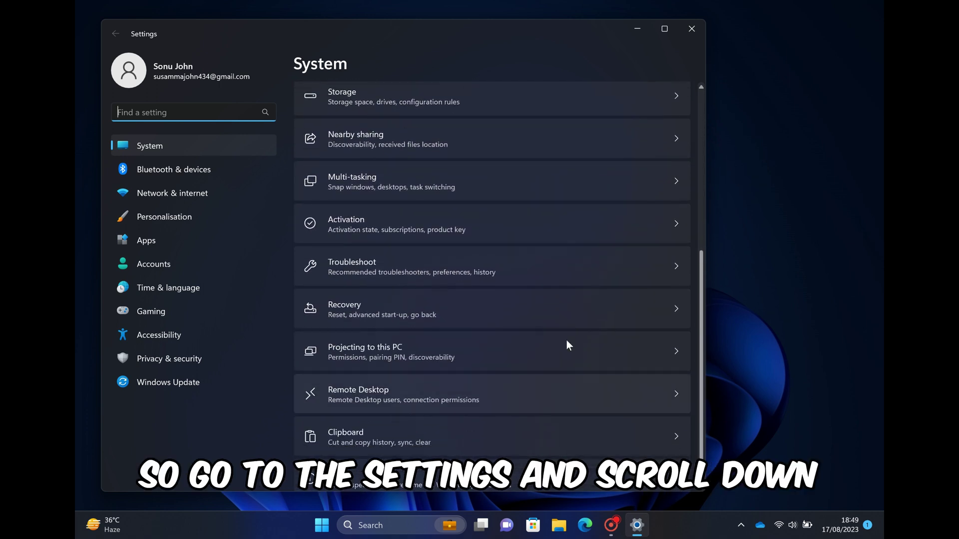
left_click(439, 316)
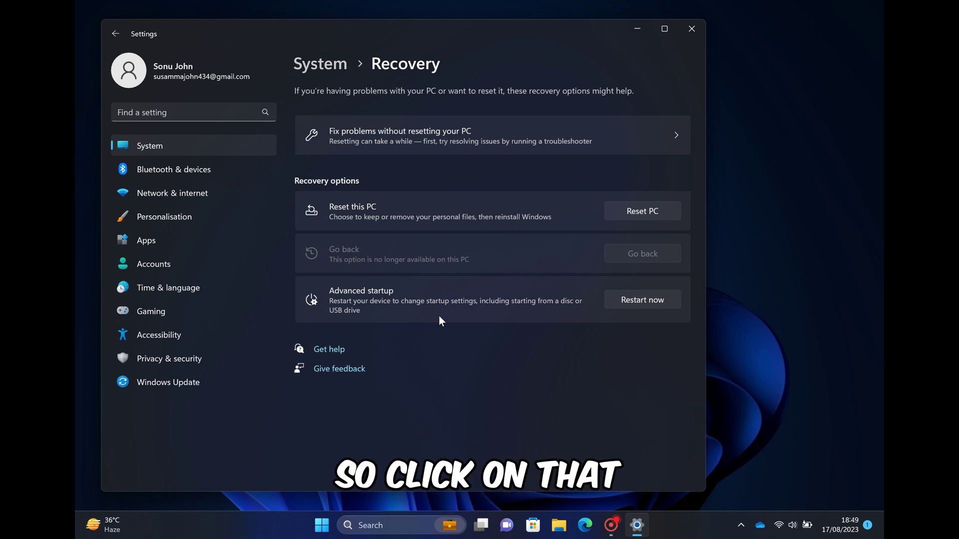